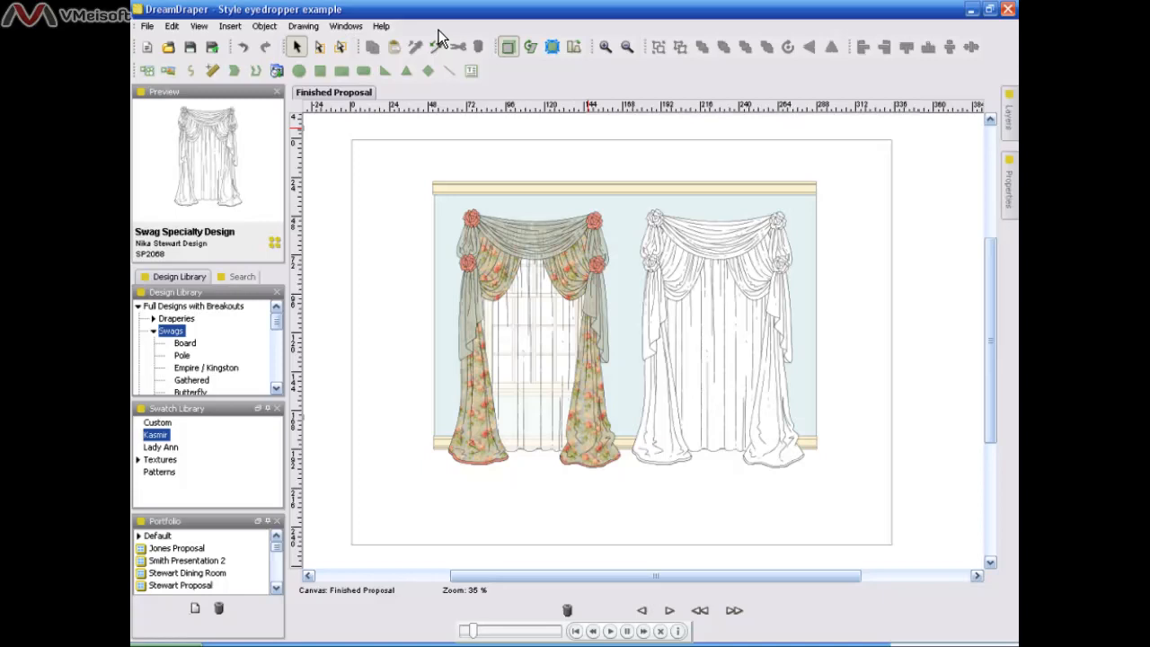
Step: Zoom the canvas in to 50% and examine the finished and the blank window treatments as whole designs
click(607, 48)
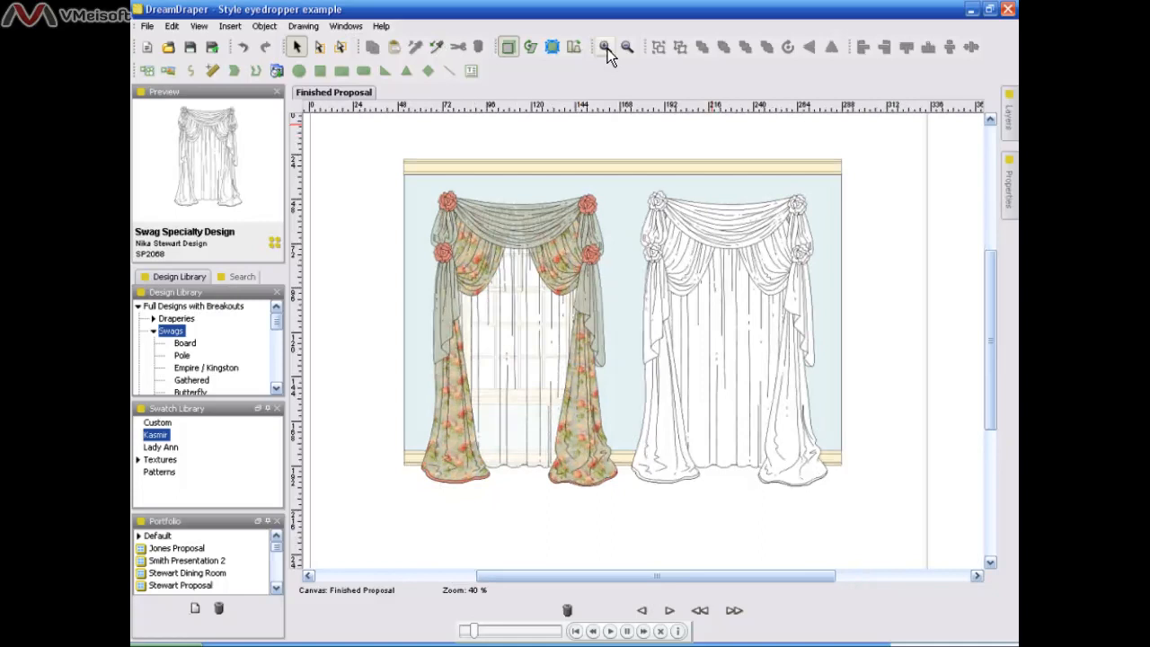
click(608, 48)
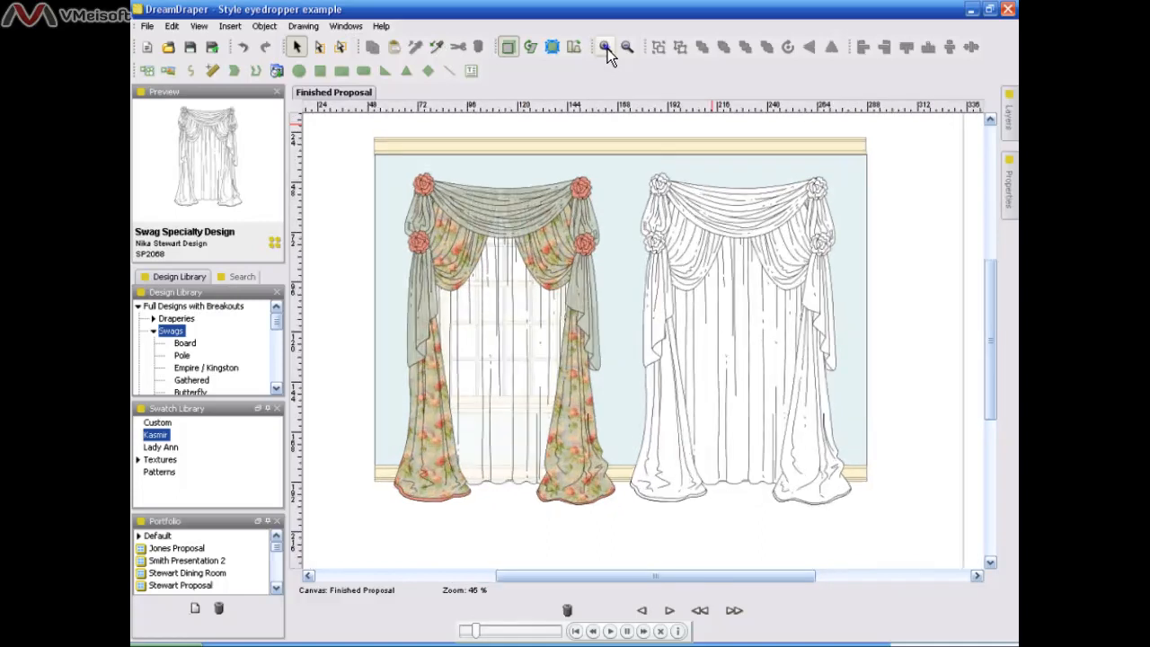
click(608, 48)
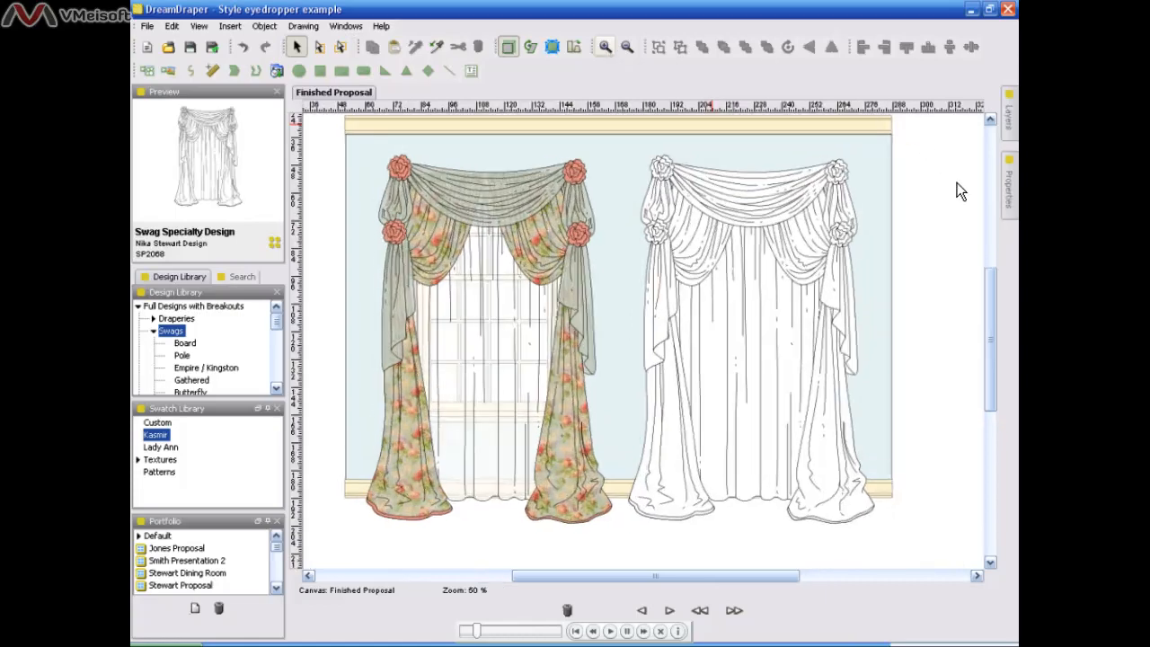
scroll(991, 318, up, 1)
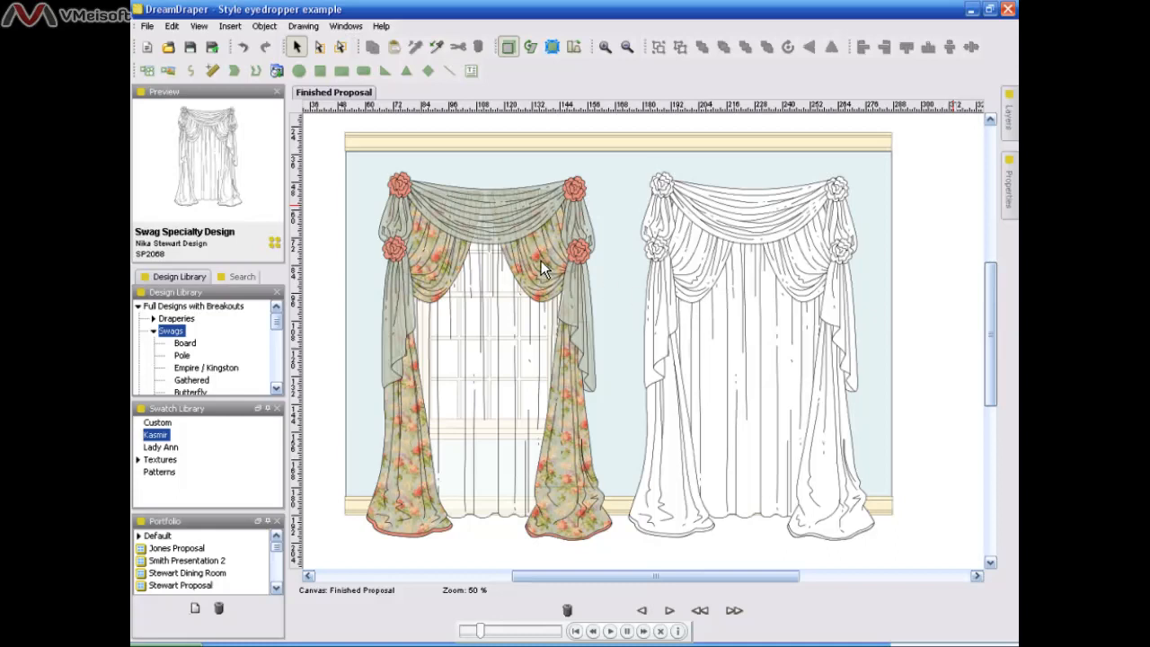
click(514, 227)
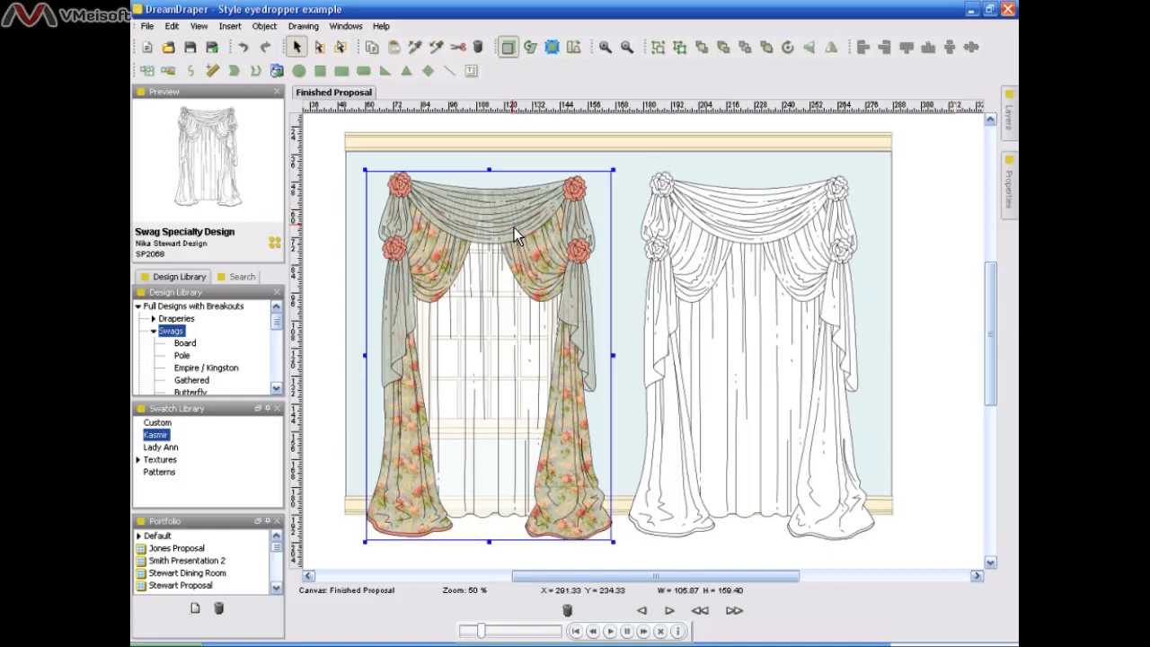
click(712, 228)
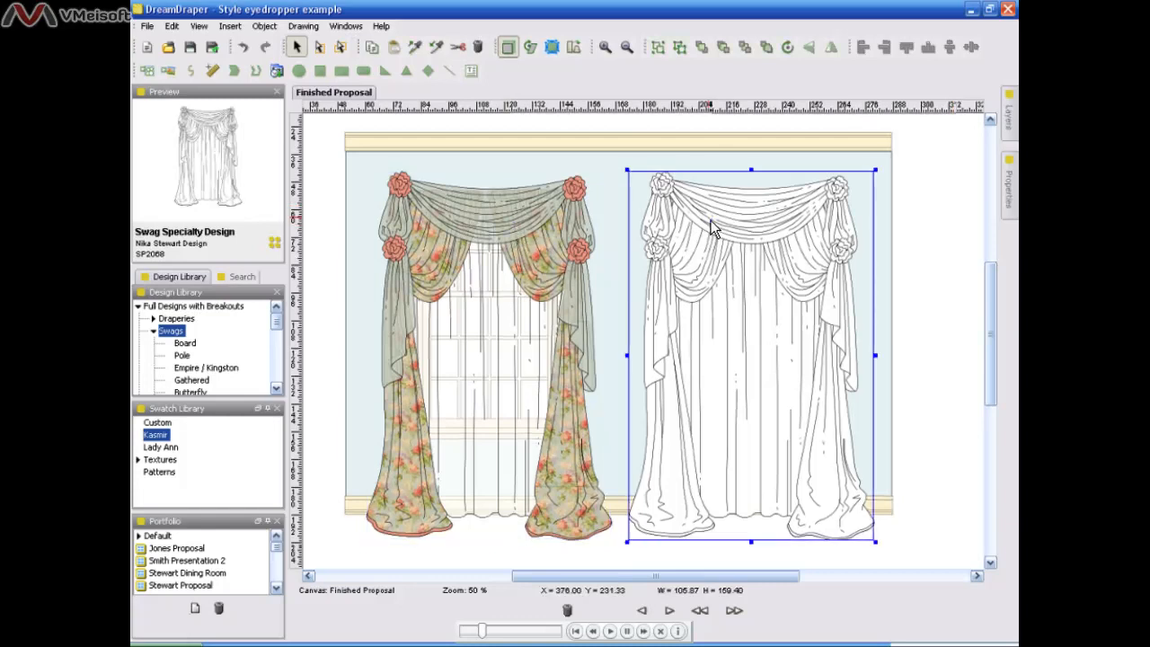
click(535, 231)
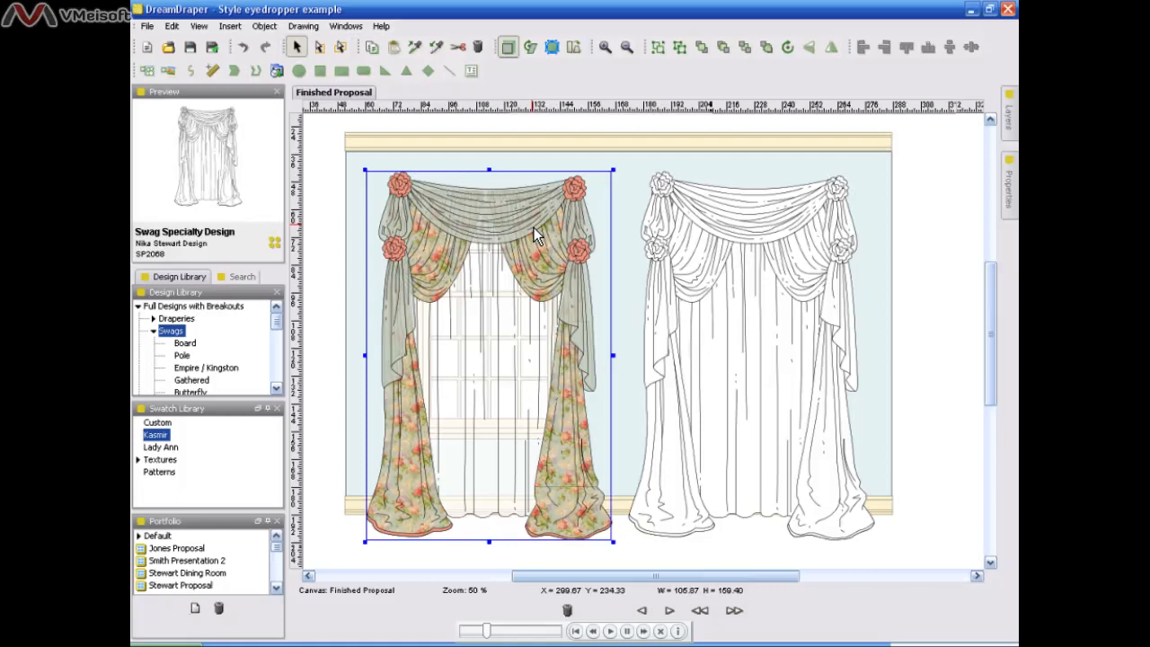
Step: Copy the floral fabric style from the finished treatment's side panel to both side panels and both inner swags of the blank treatment
click(323, 53)
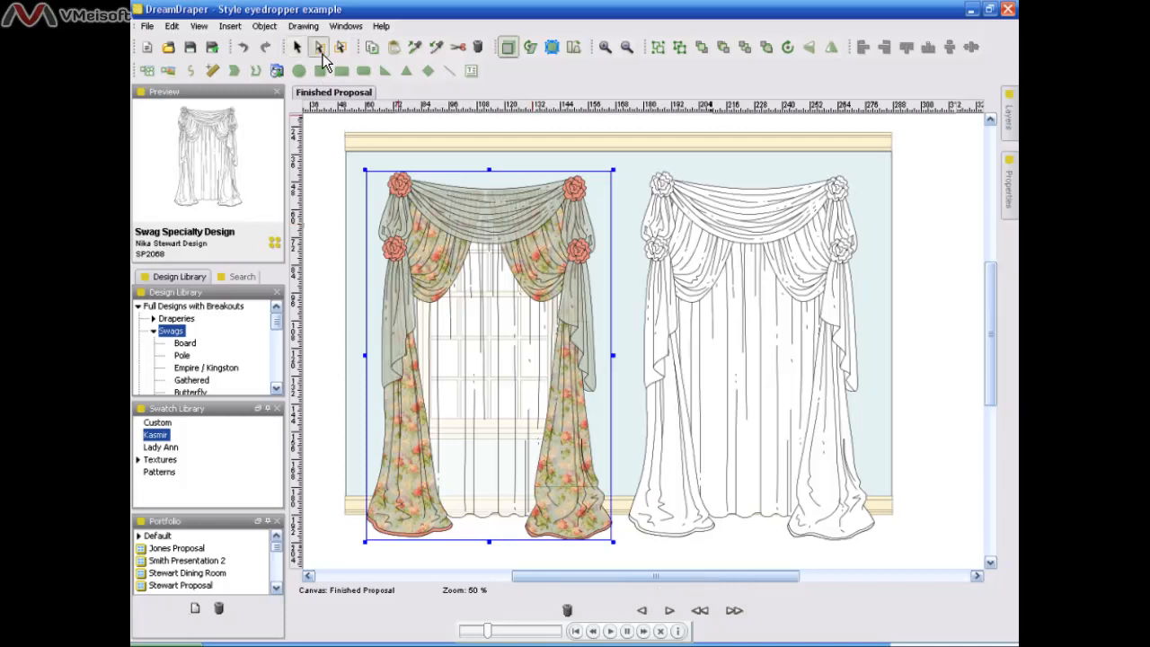
click(322, 162)
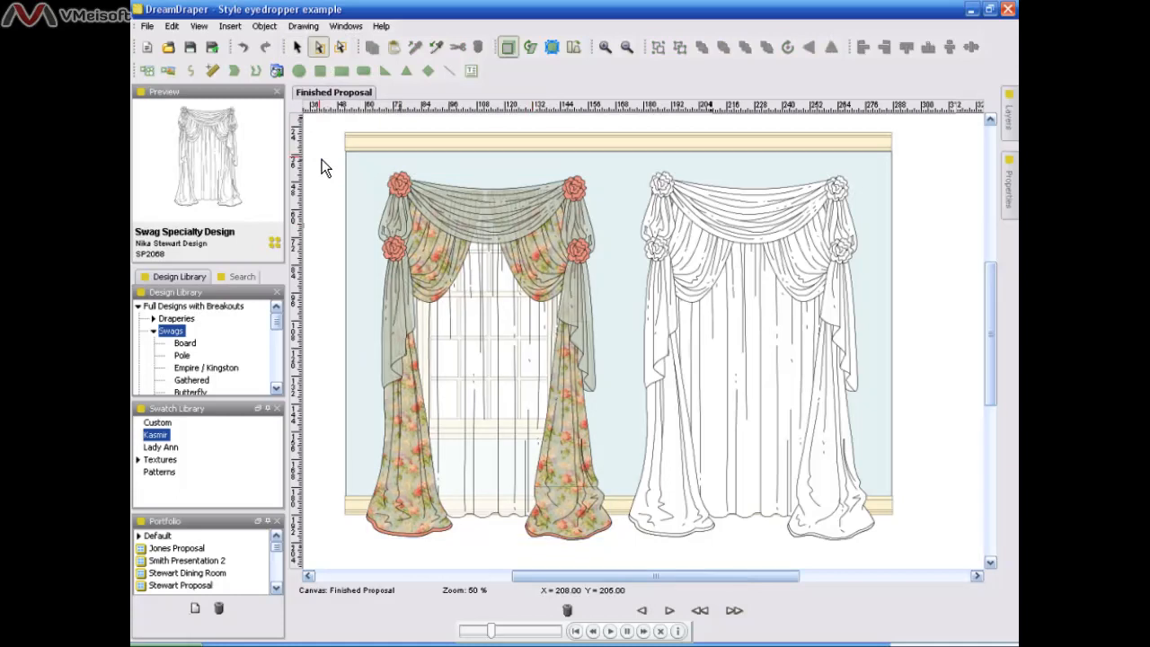
click(414, 470)
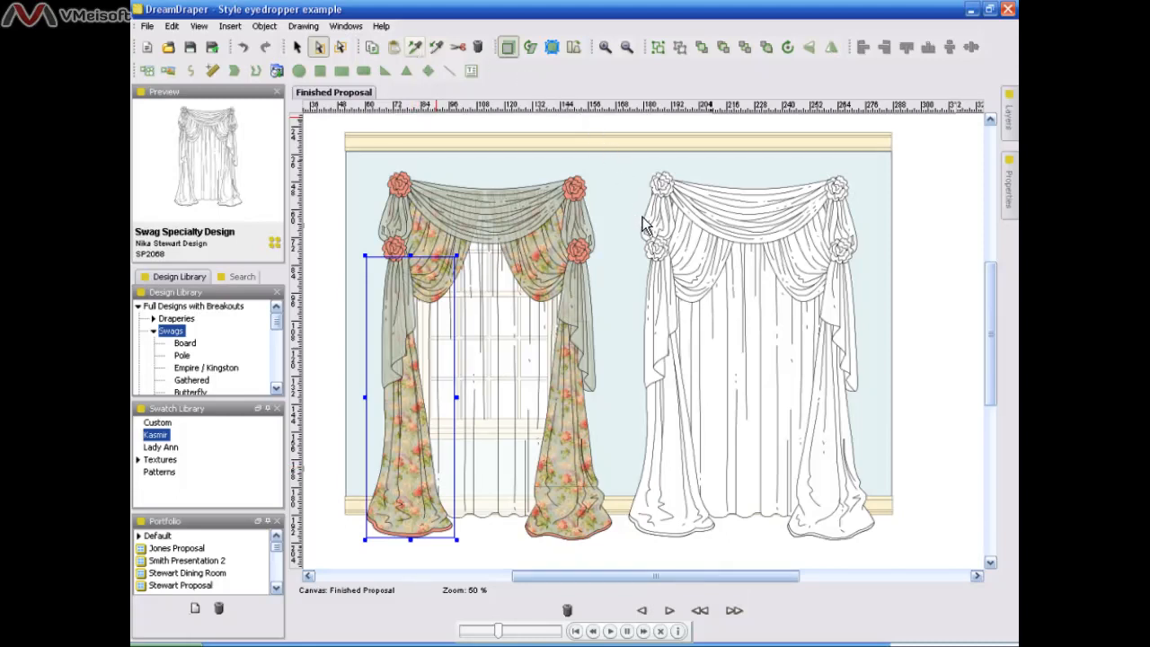
click(679, 462)
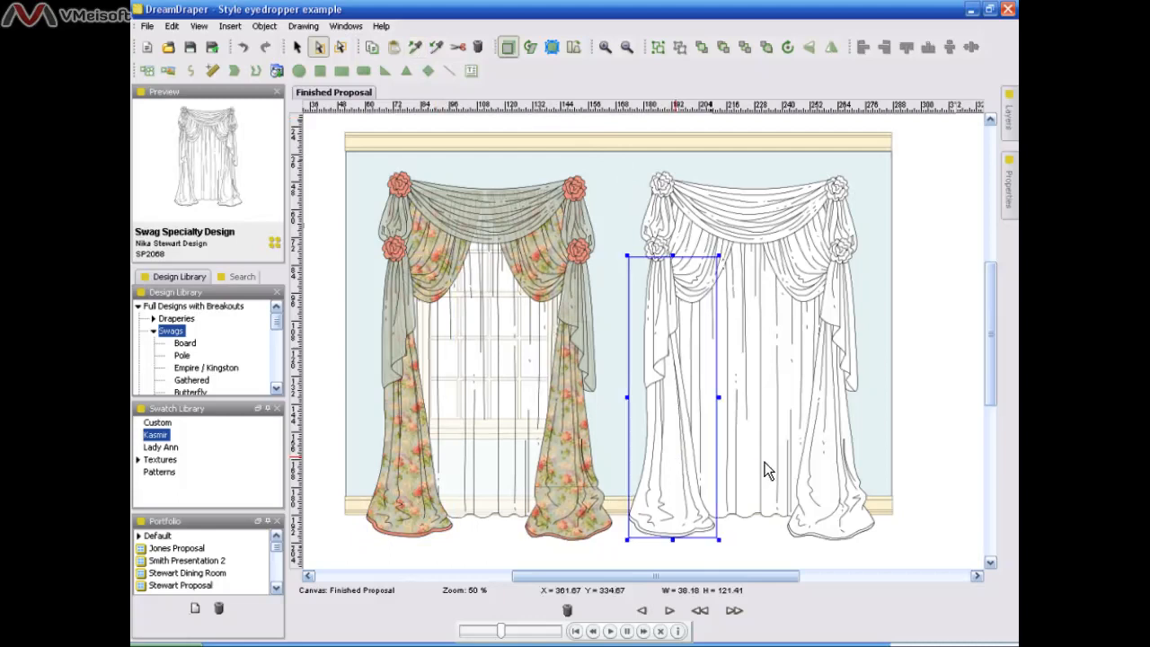
shift+click(832, 497)
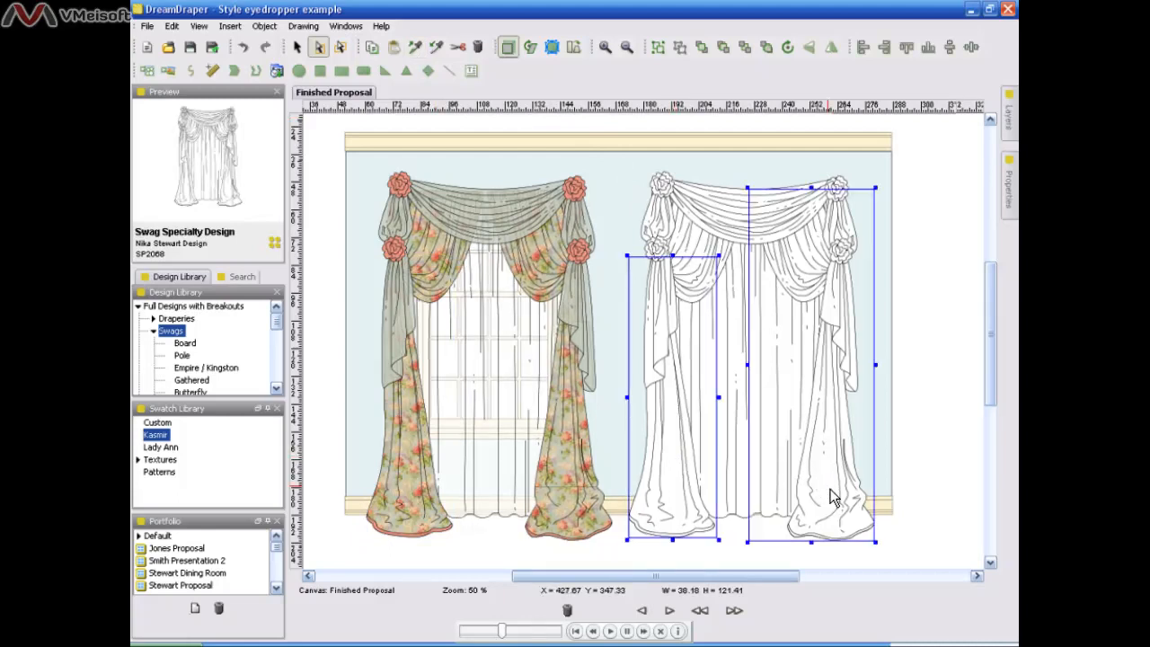
shift+click(706, 252)
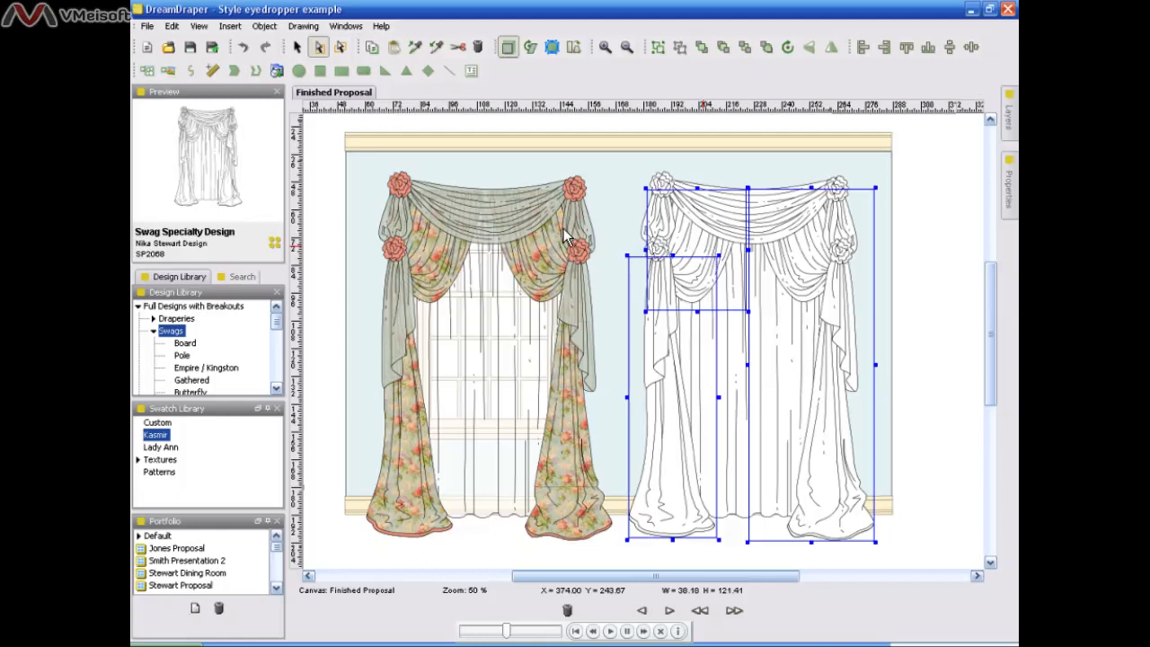
click(439, 48)
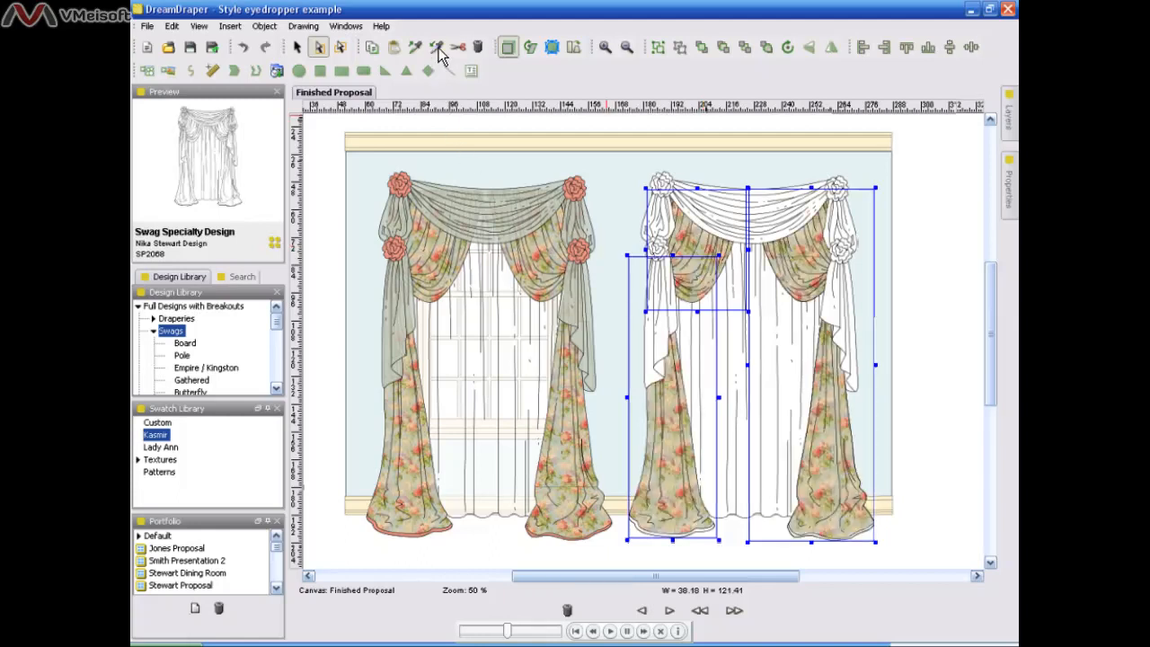
click(934, 370)
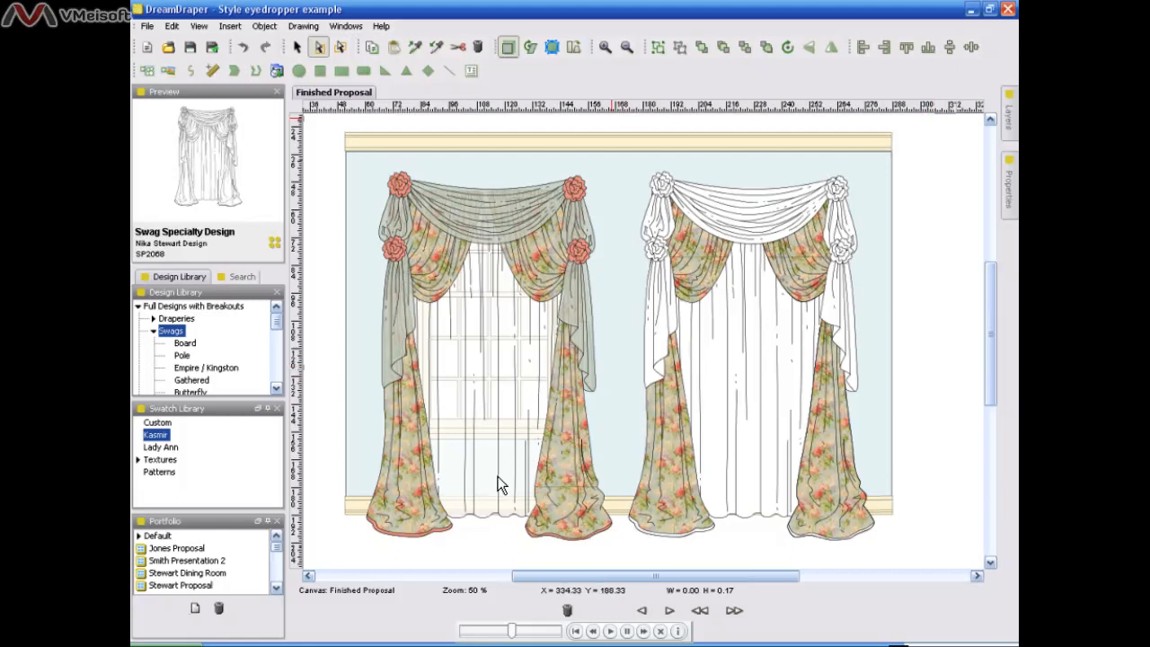
Step: Copy the transparent sheer style from the finished treatment's centre panel to the centre panel of the other treatment
click(489, 519)
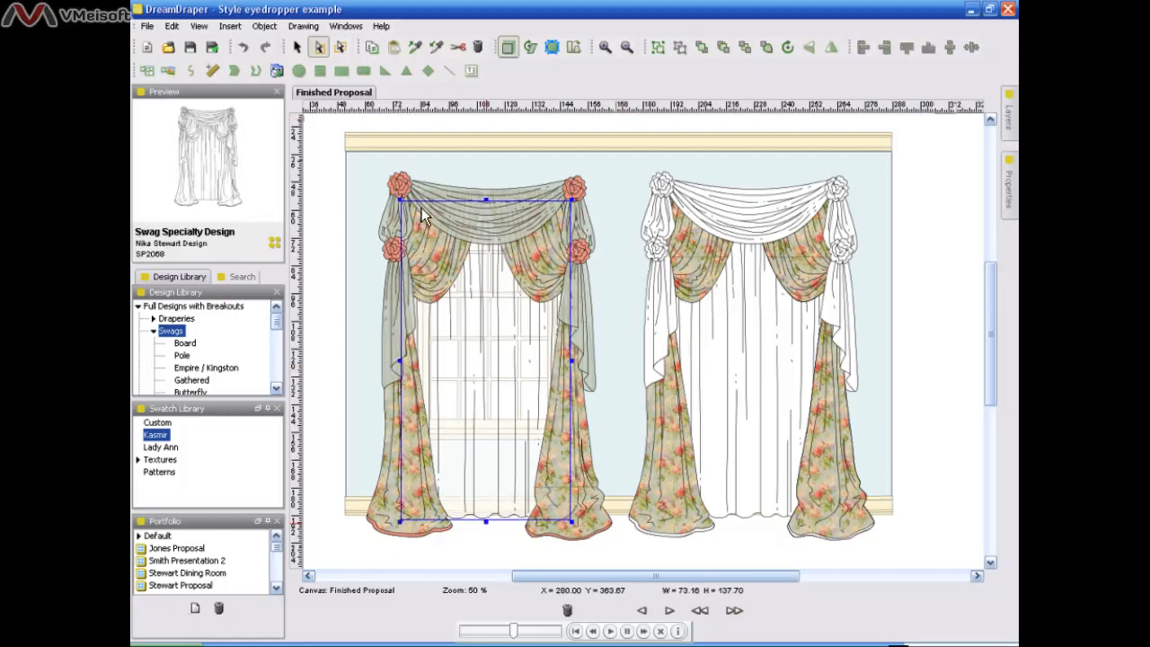
click(417, 49)
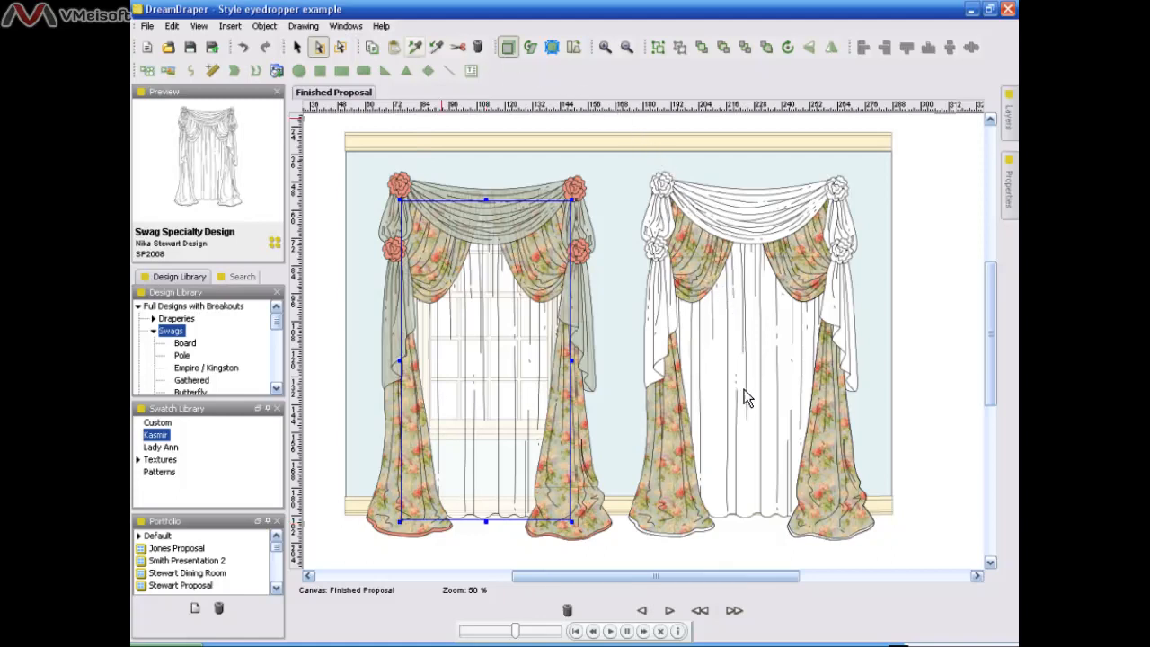
click(751, 515)
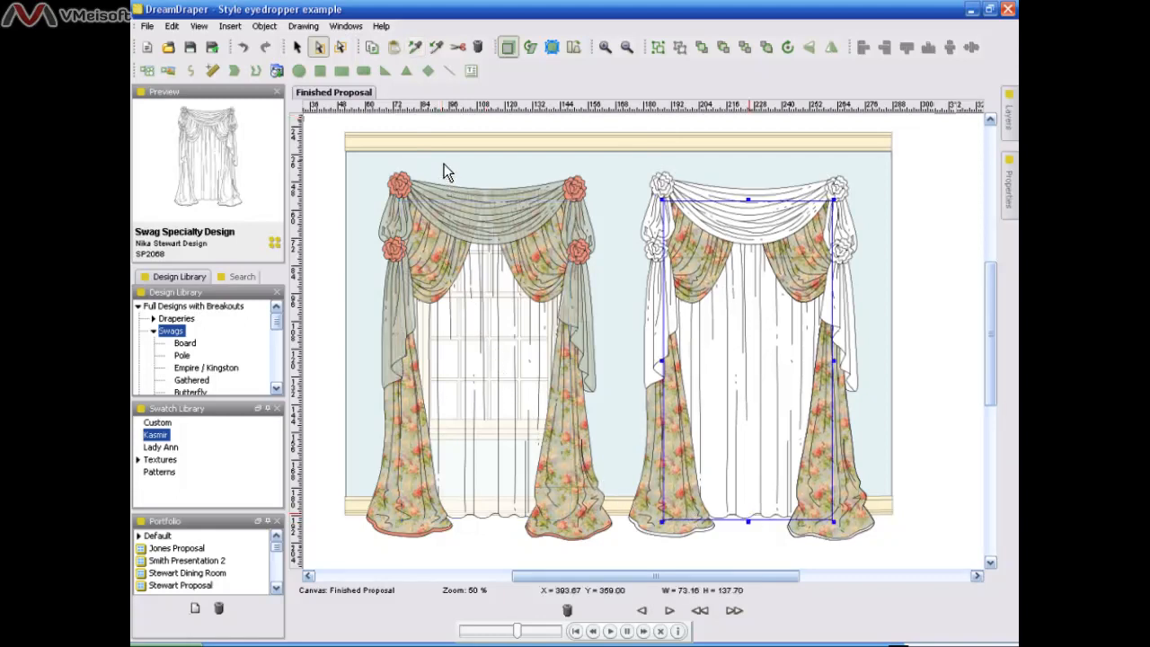
click(439, 47)
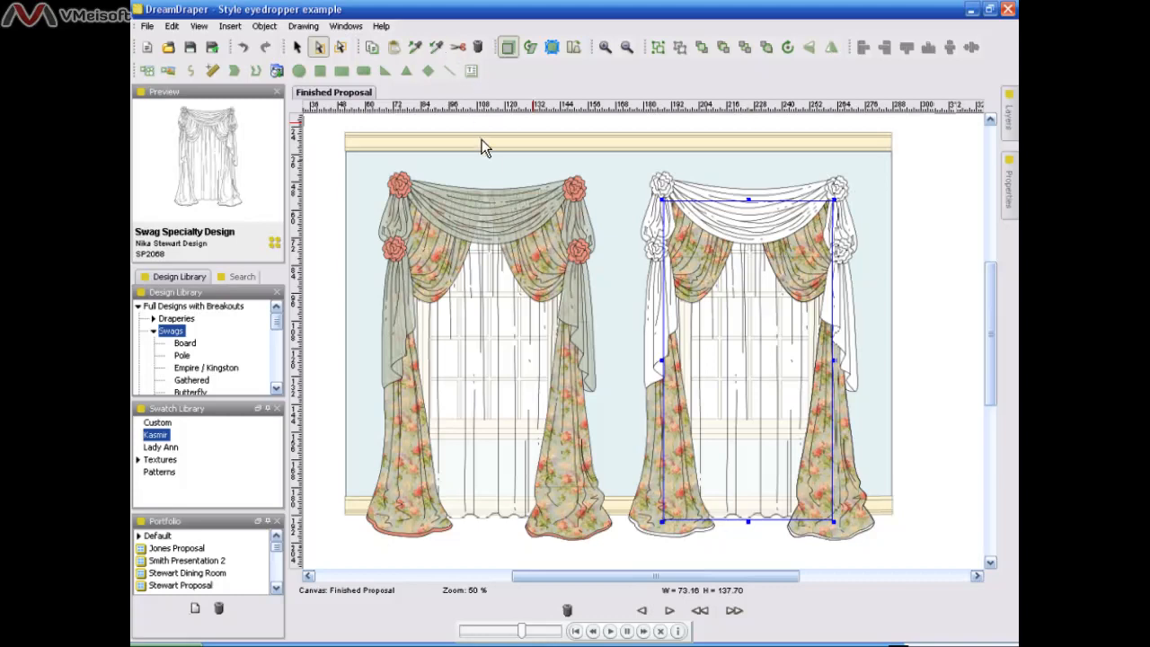
Step: Copy the grey-green style from the finished top swag to the other treatment's white top swag, side puffs and cascades, including the cascade folds
click(483, 200)
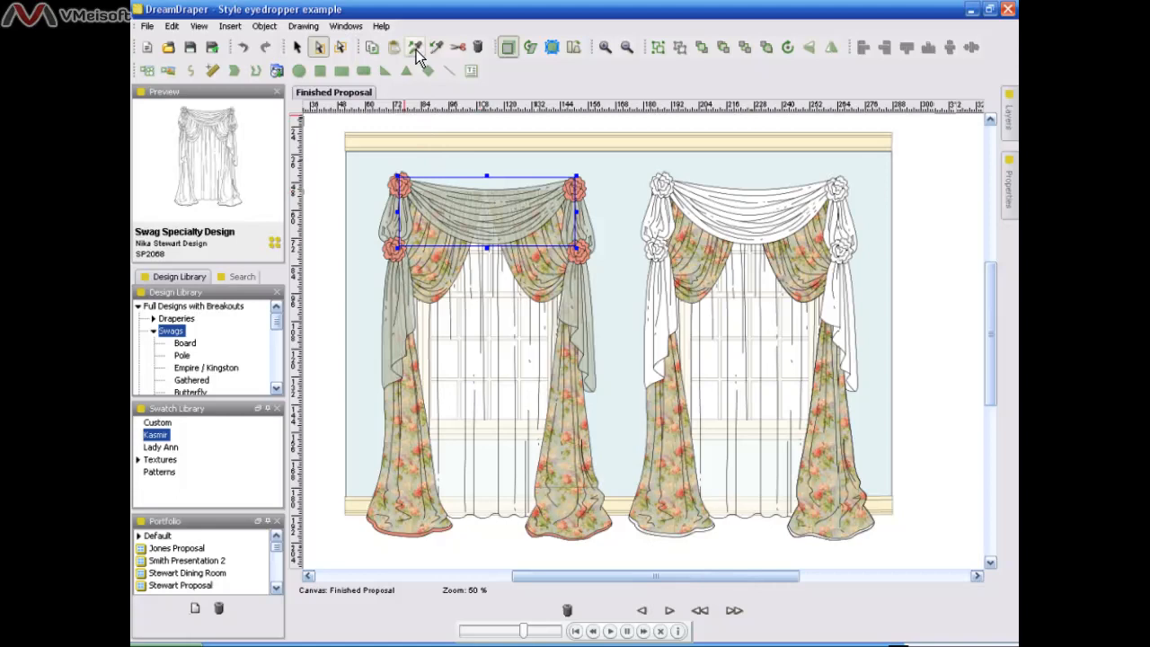
click(749, 198)
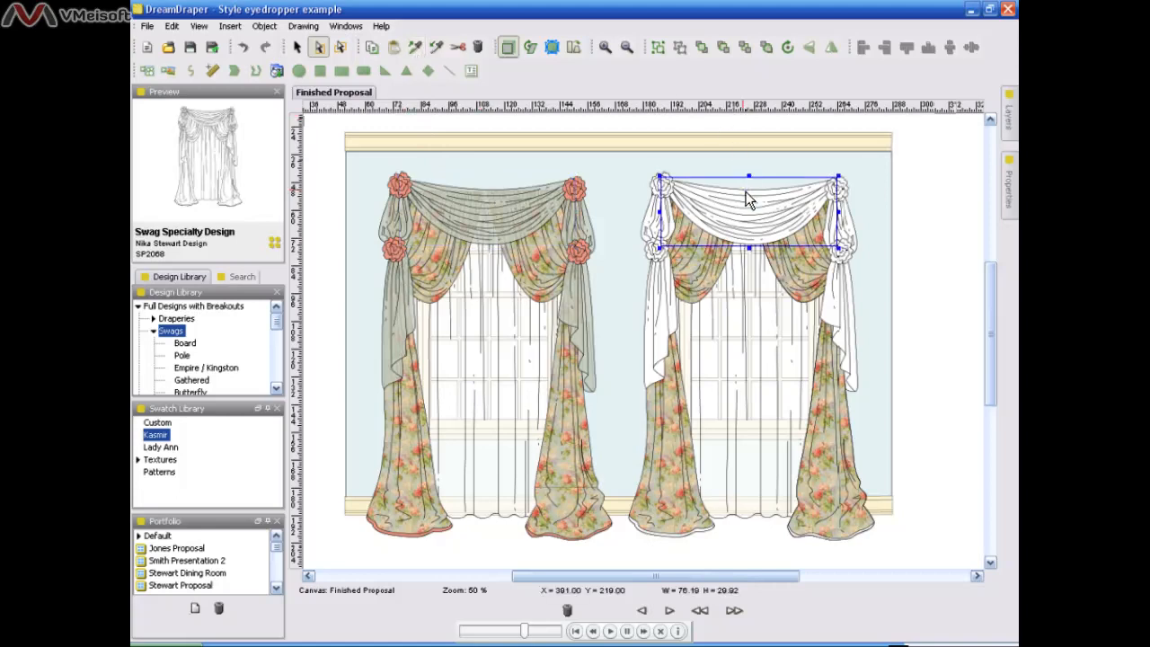
shift+click(652, 227)
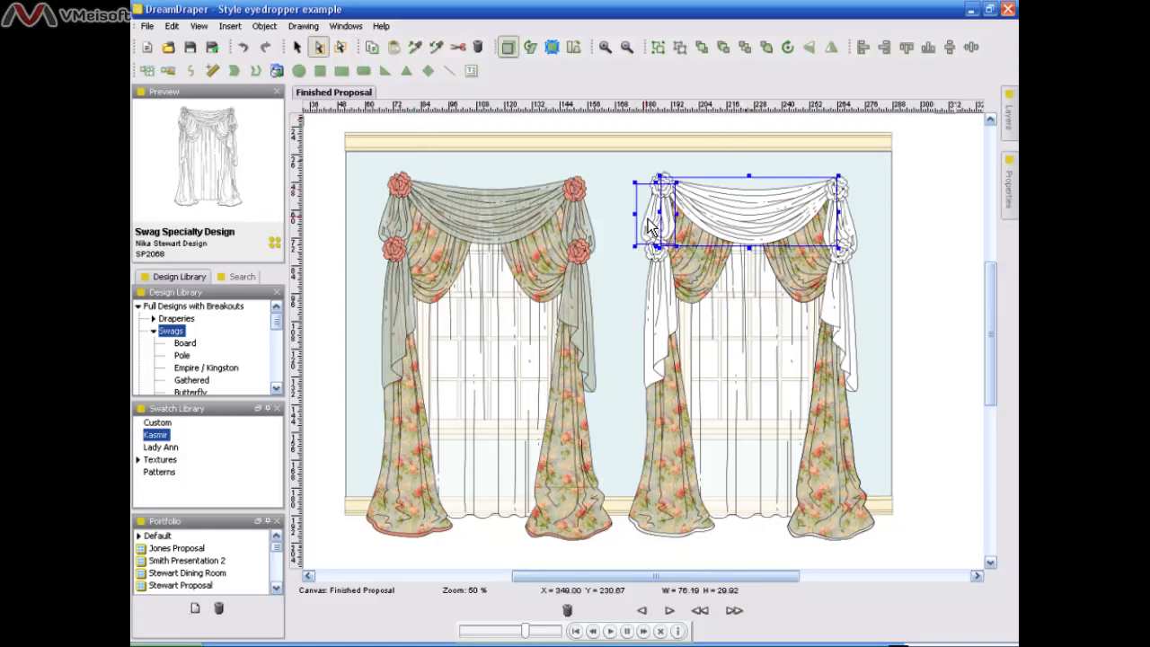
shift+click(676, 313)
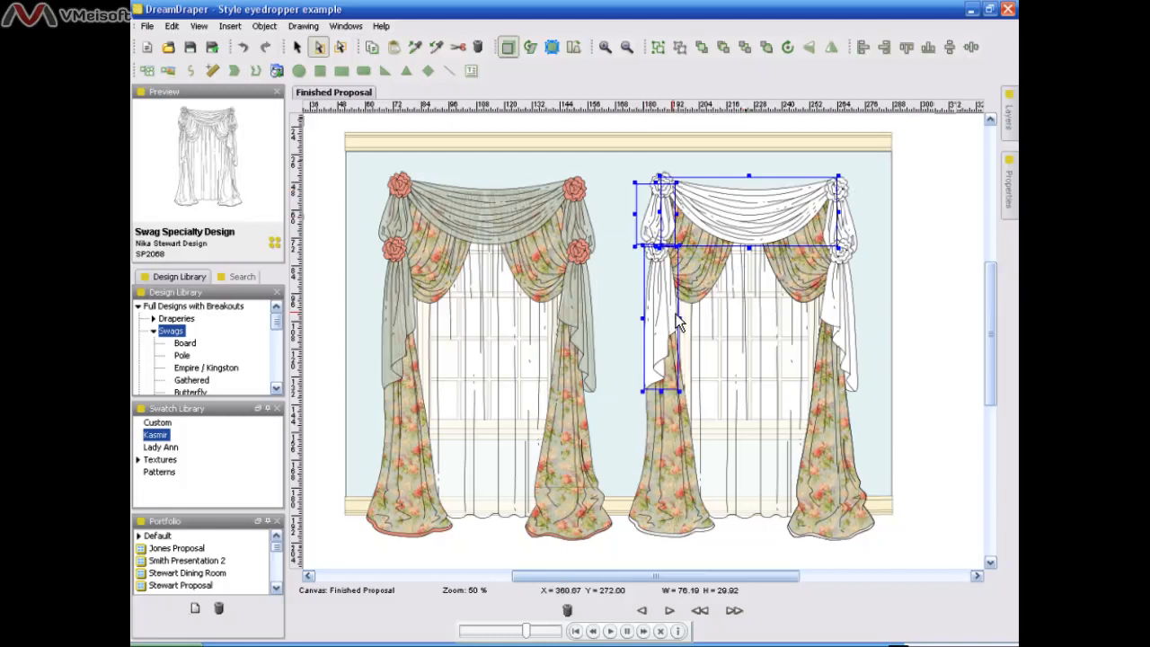
shift+click(845, 235)
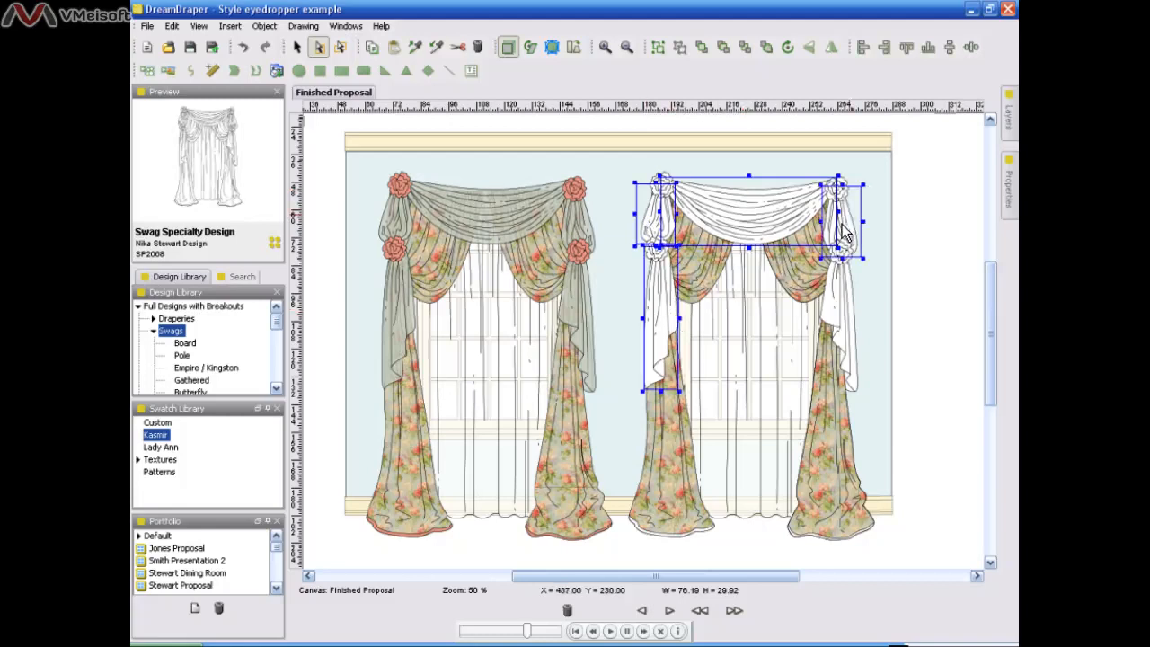
shift+click(834, 315)
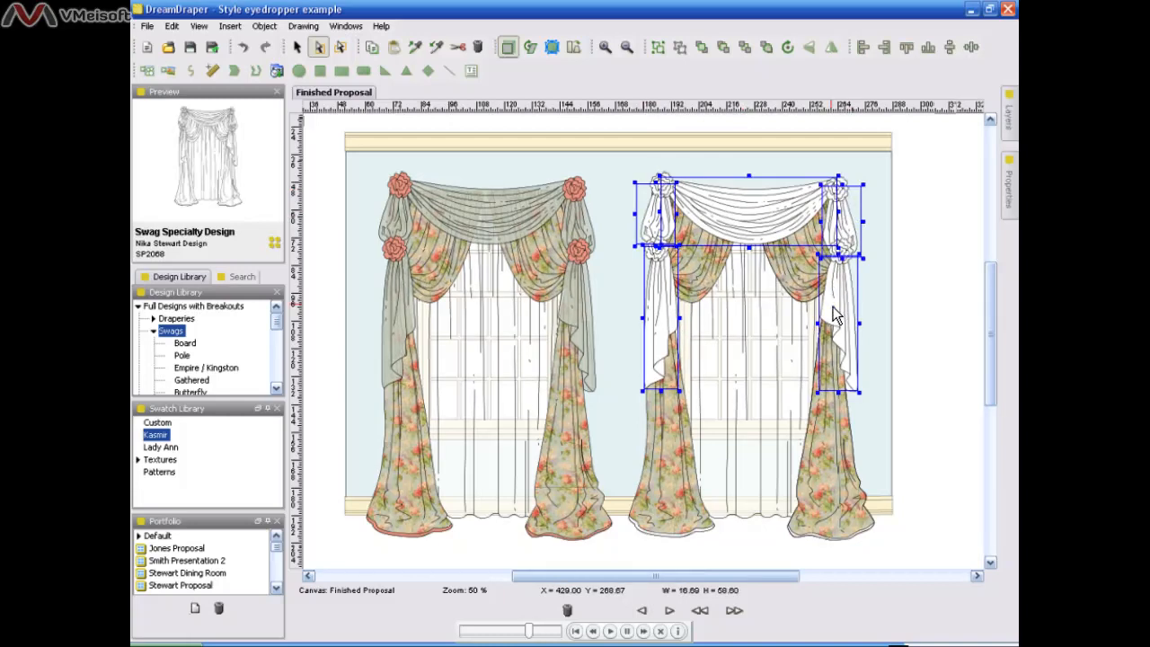
shift+click(664, 370)
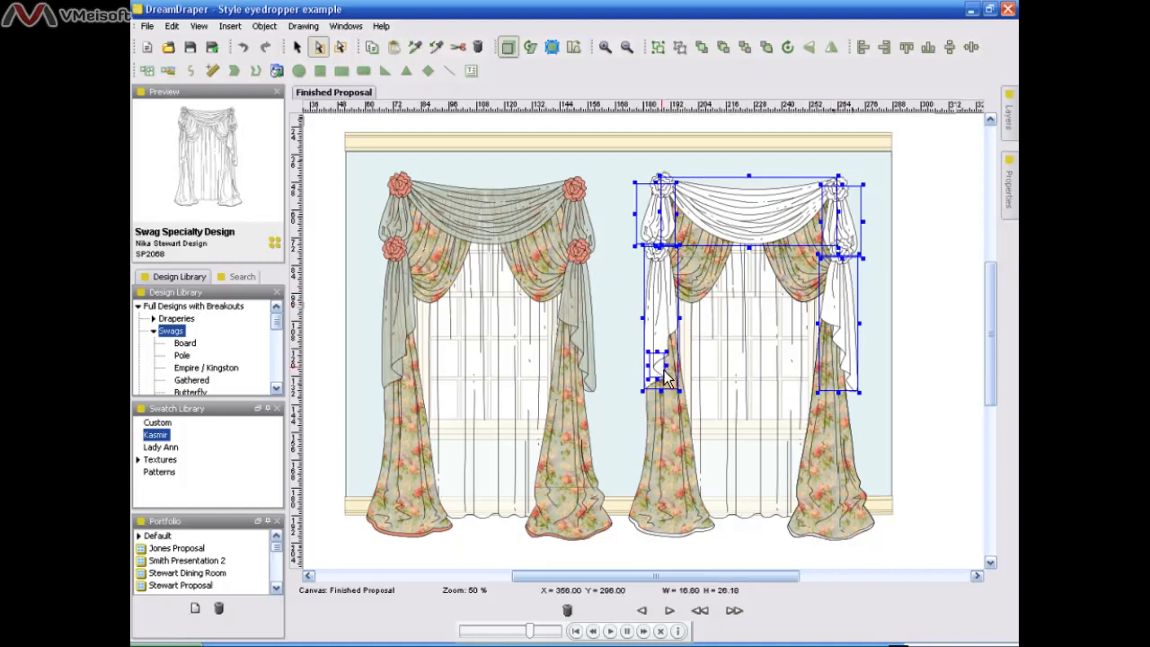
shift+click(842, 338)
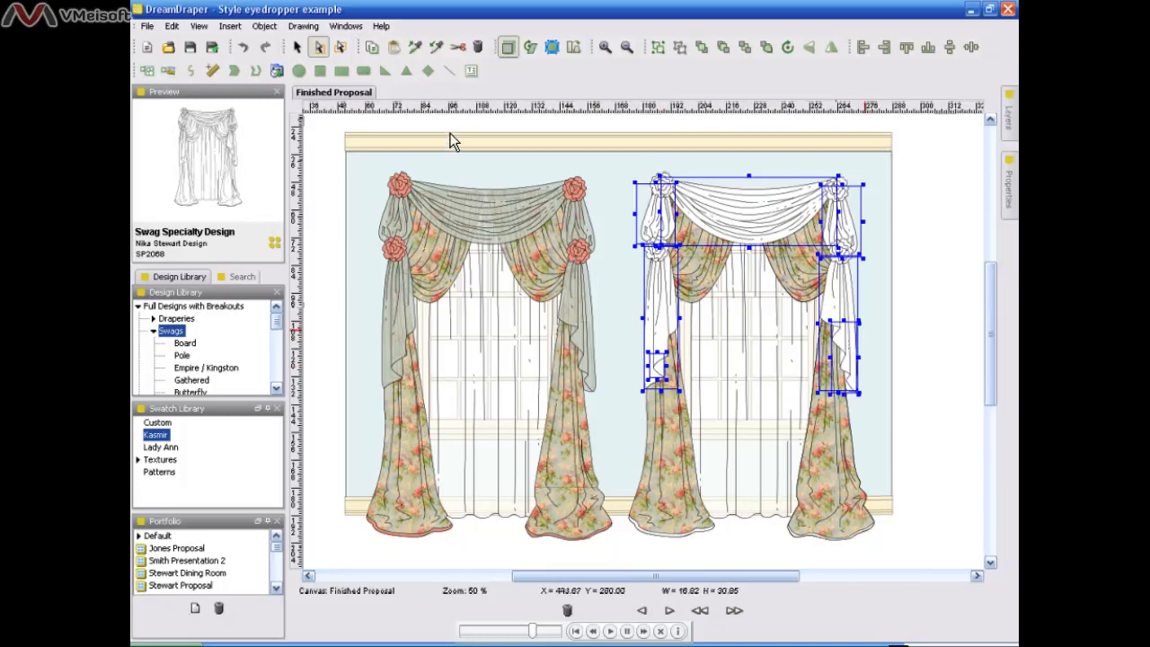
click(439, 50)
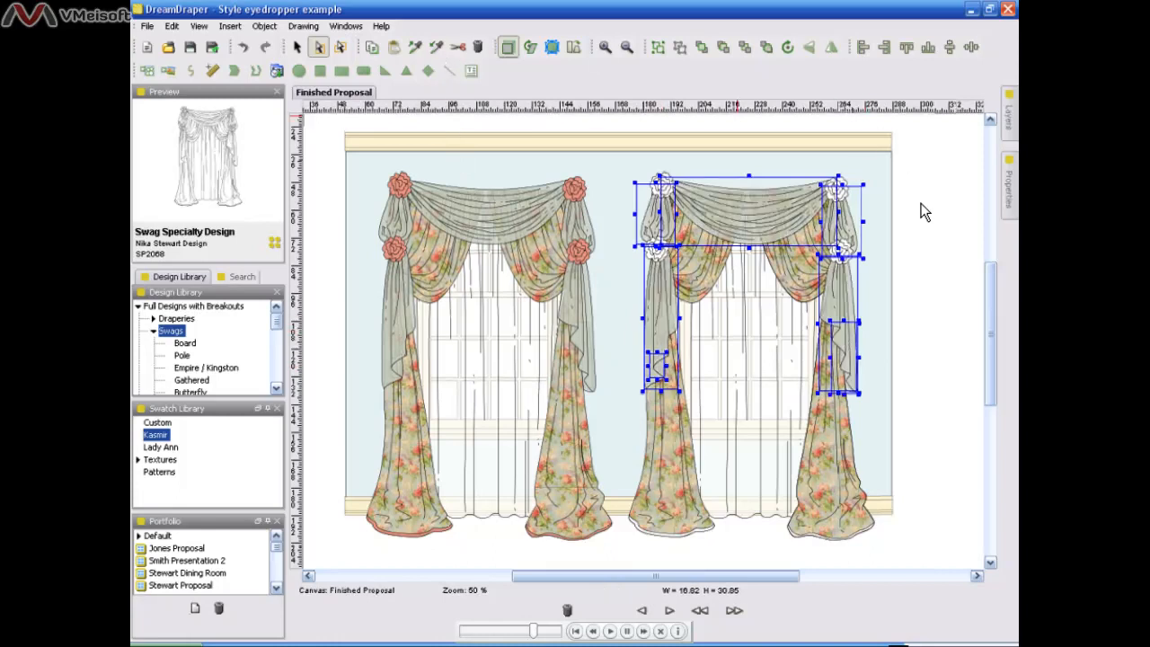
click(935, 277)
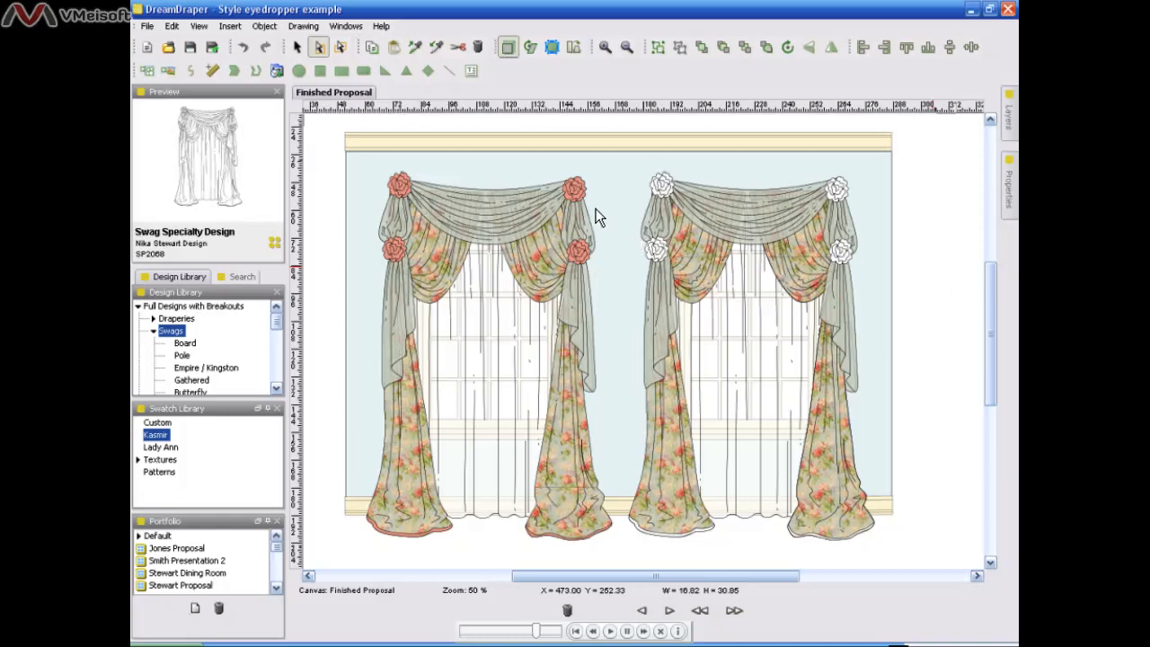
Step: Copy the coral red style from the finished treatment's upper rosette to all four white rosettes of the other treatment
click(588, 186)
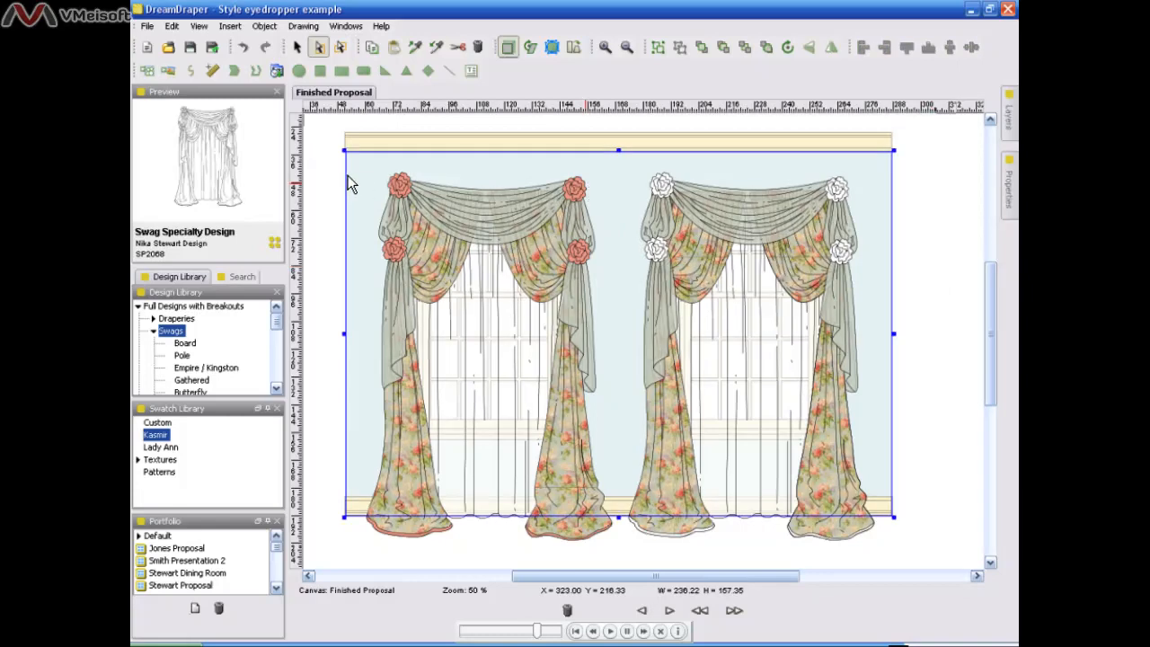
click(580, 182)
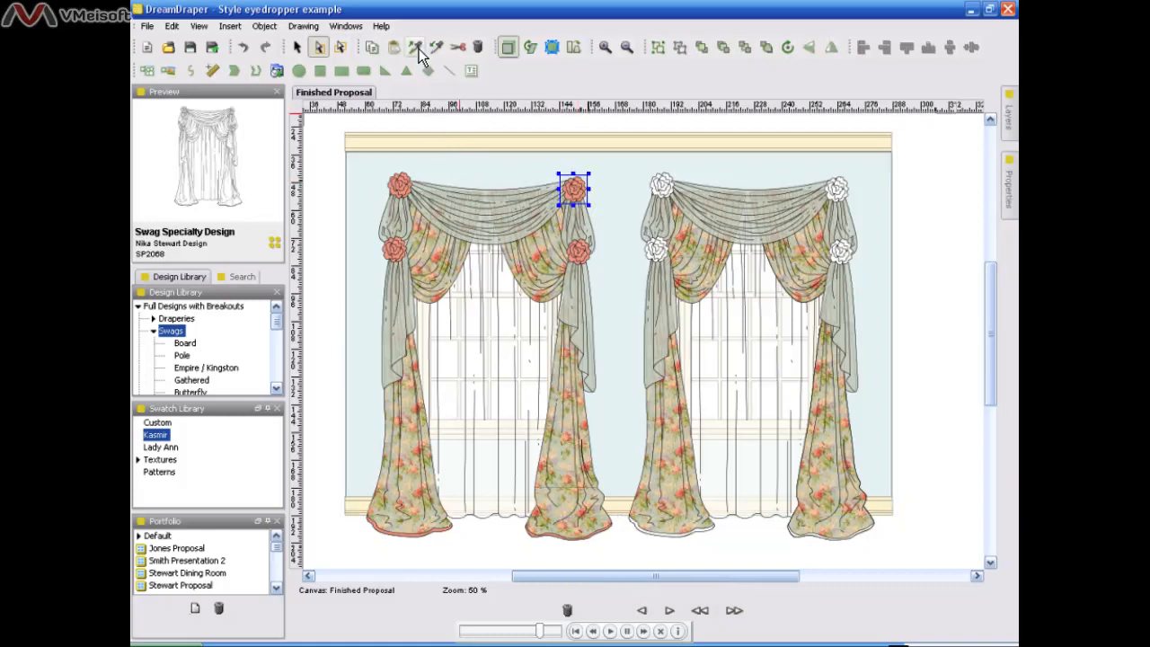
click(666, 180)
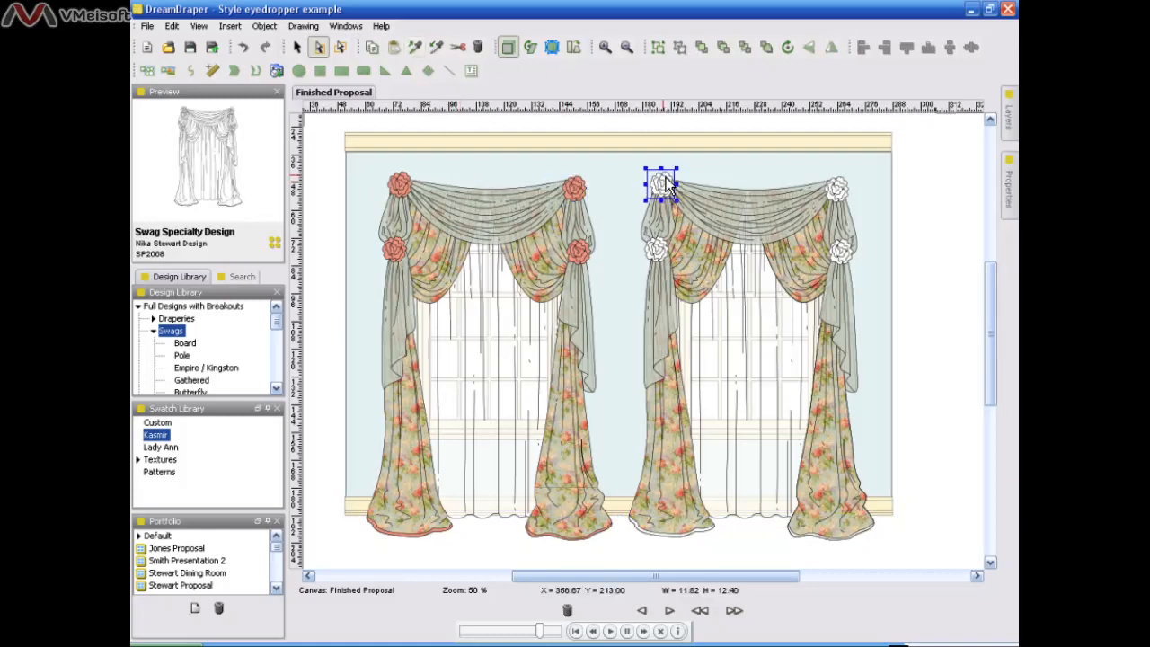
shift+click(837, 189)
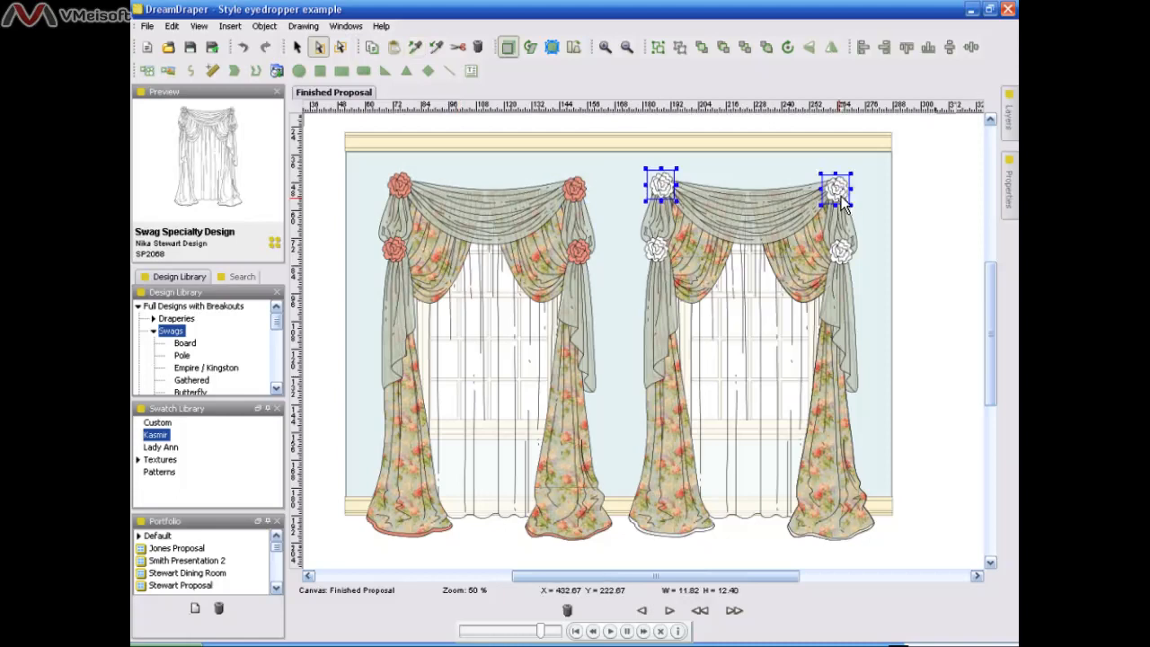
shift+click(840, 253)
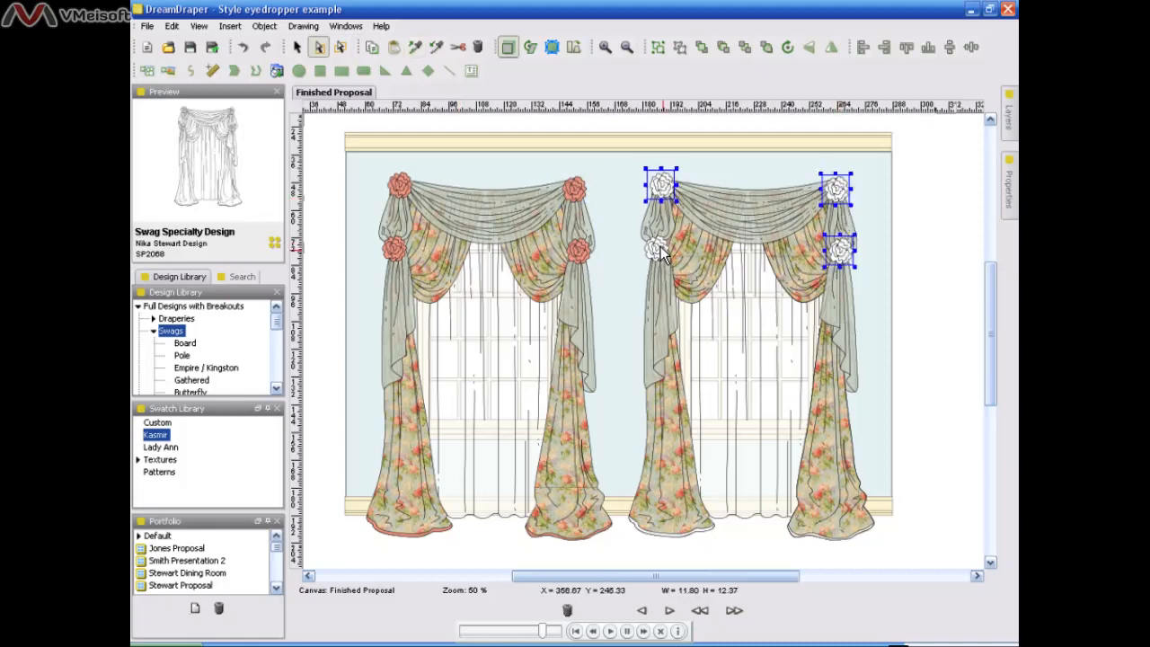
shift+click(661, 252)
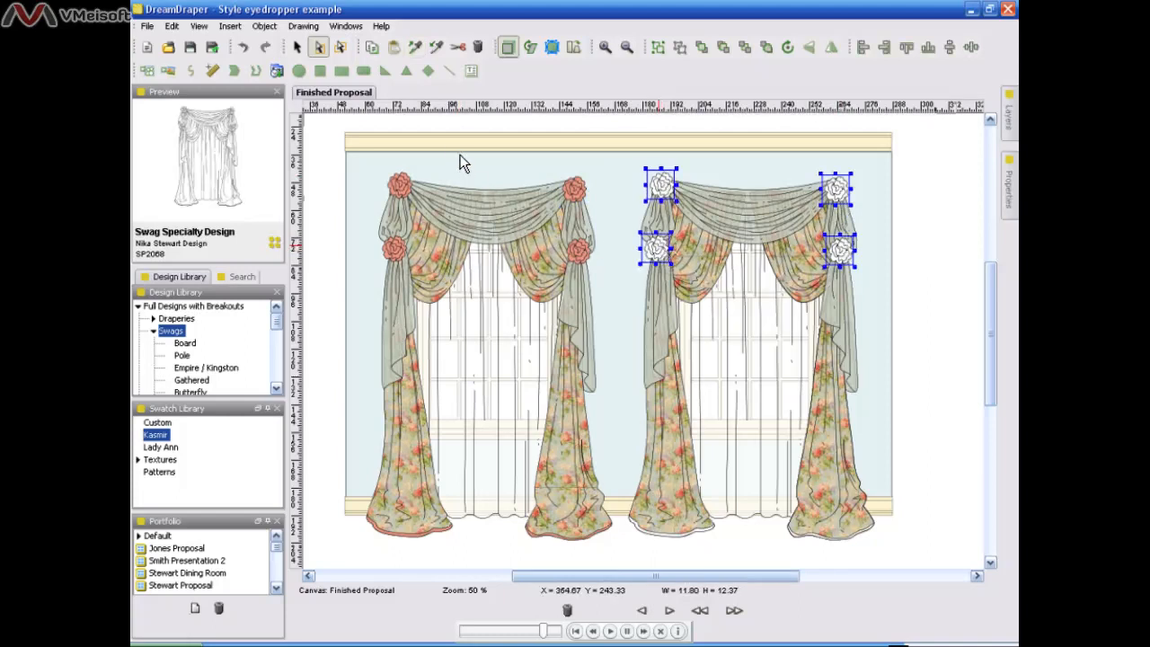
click(437, 46)
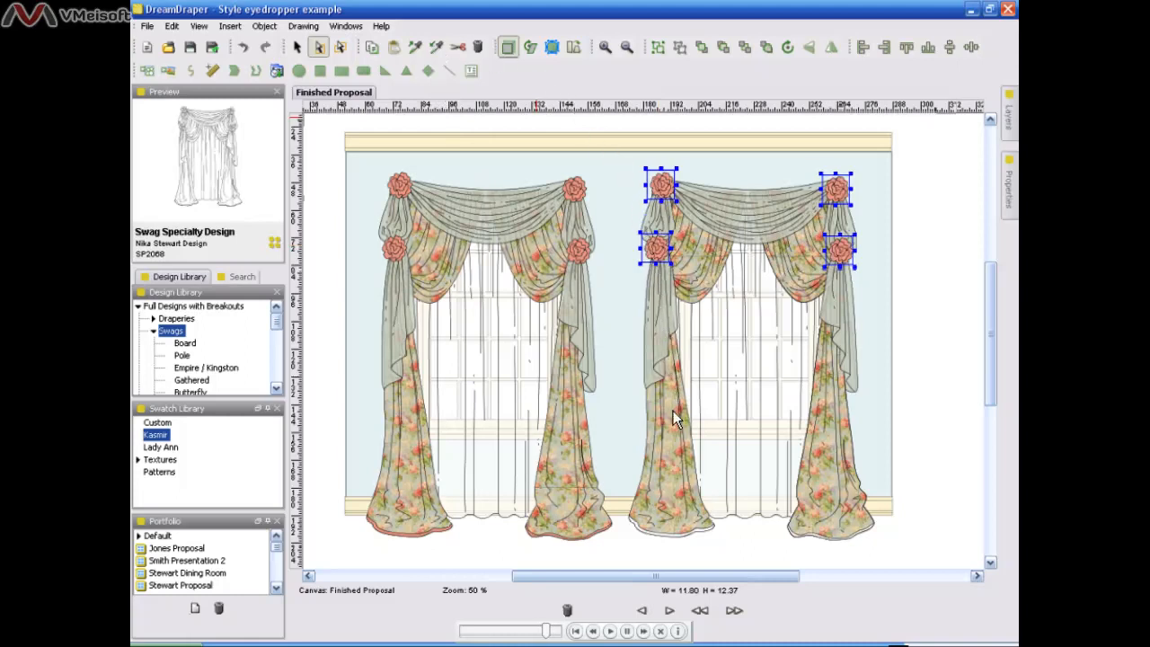
Step: Apply the copied coral red style to the white bottom hem bands of both side panels, then return to whole-object selection
click(676, 545)
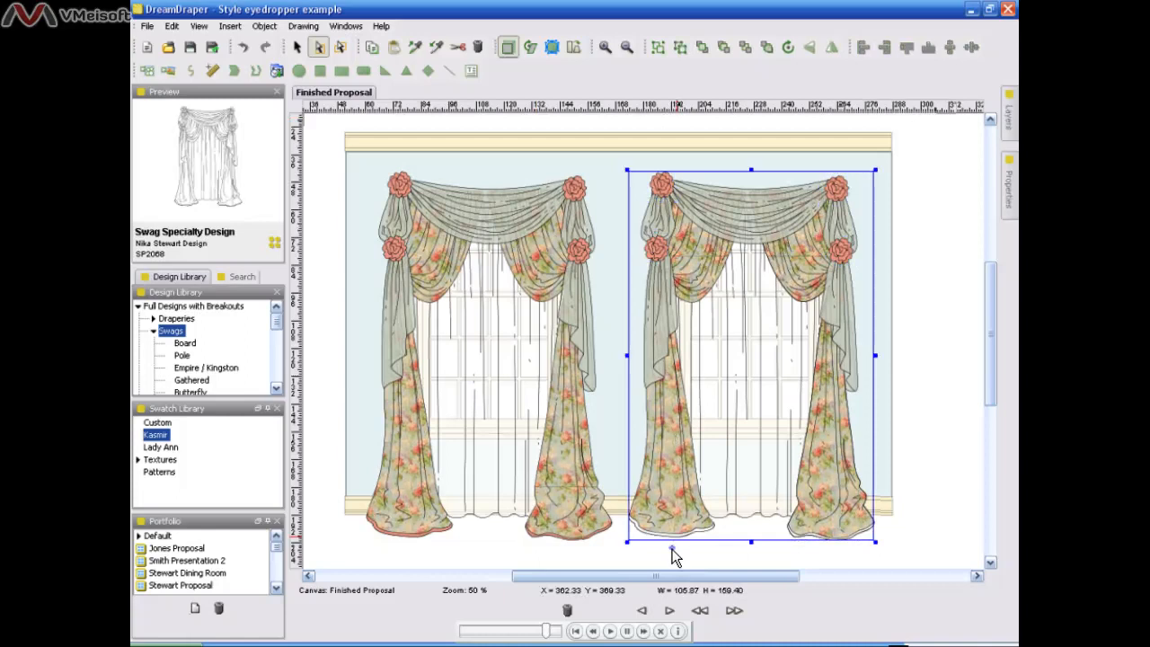
click(680, 544)
click(680, 545)
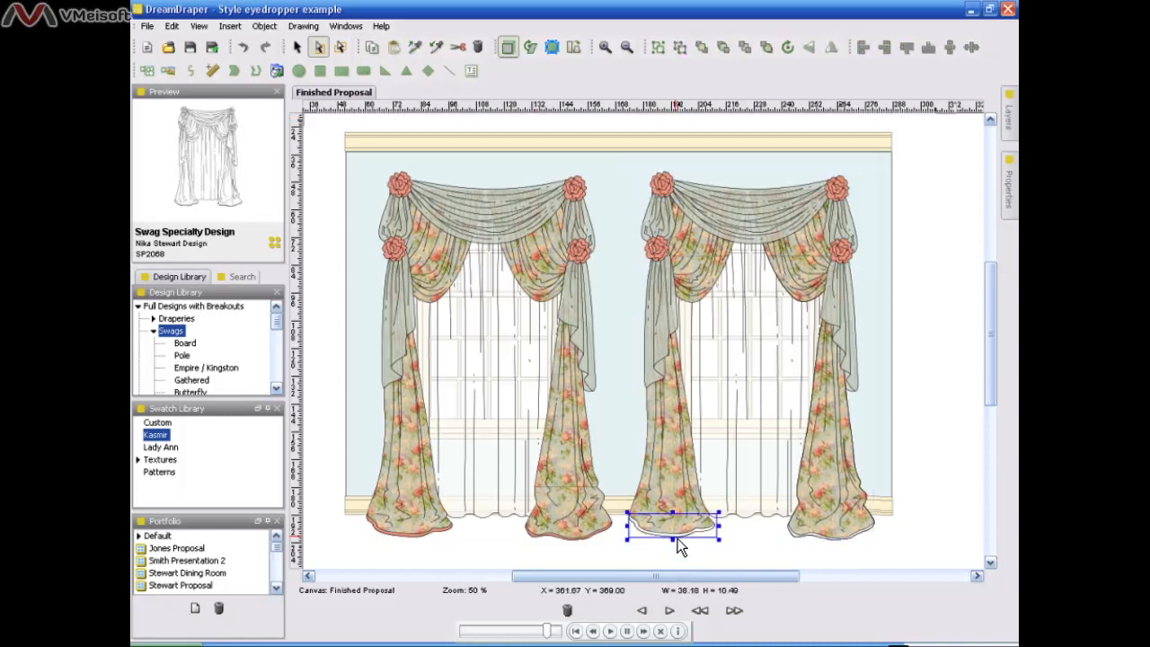
shift+click(797, 538)
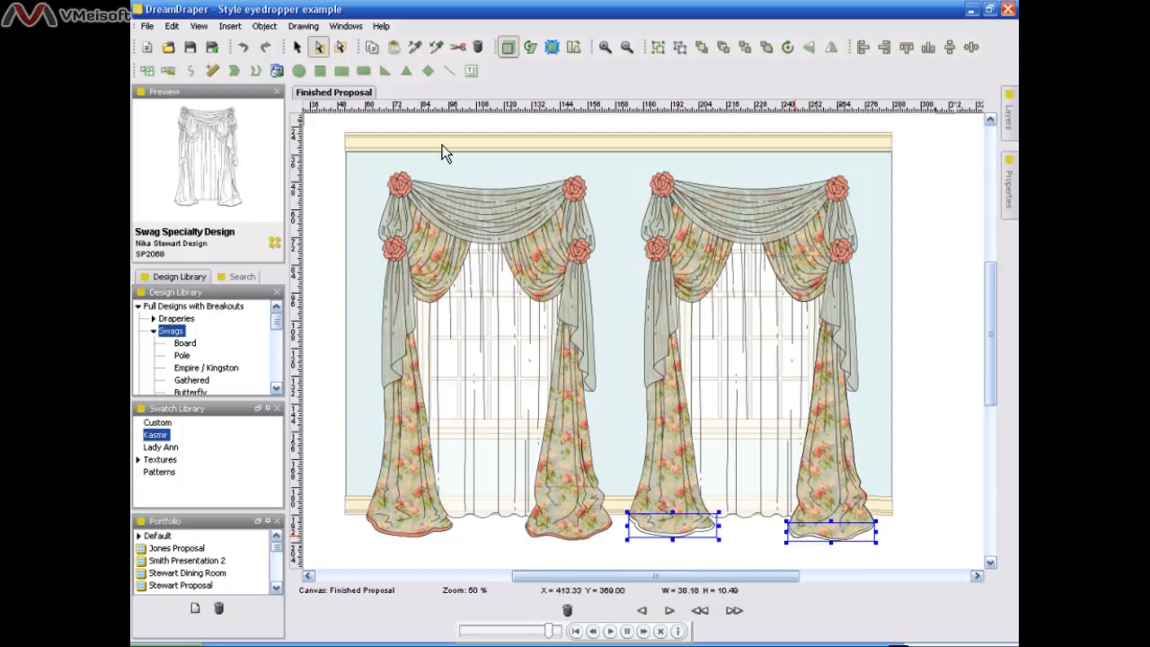
click(439, 47)
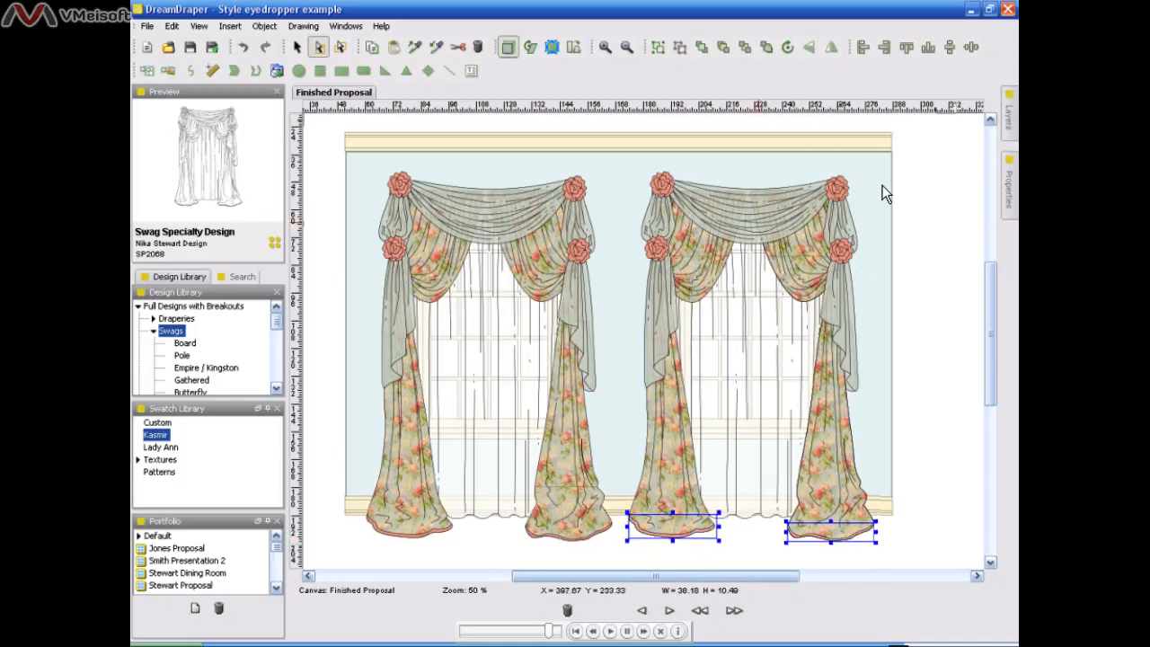
click(938, 369)
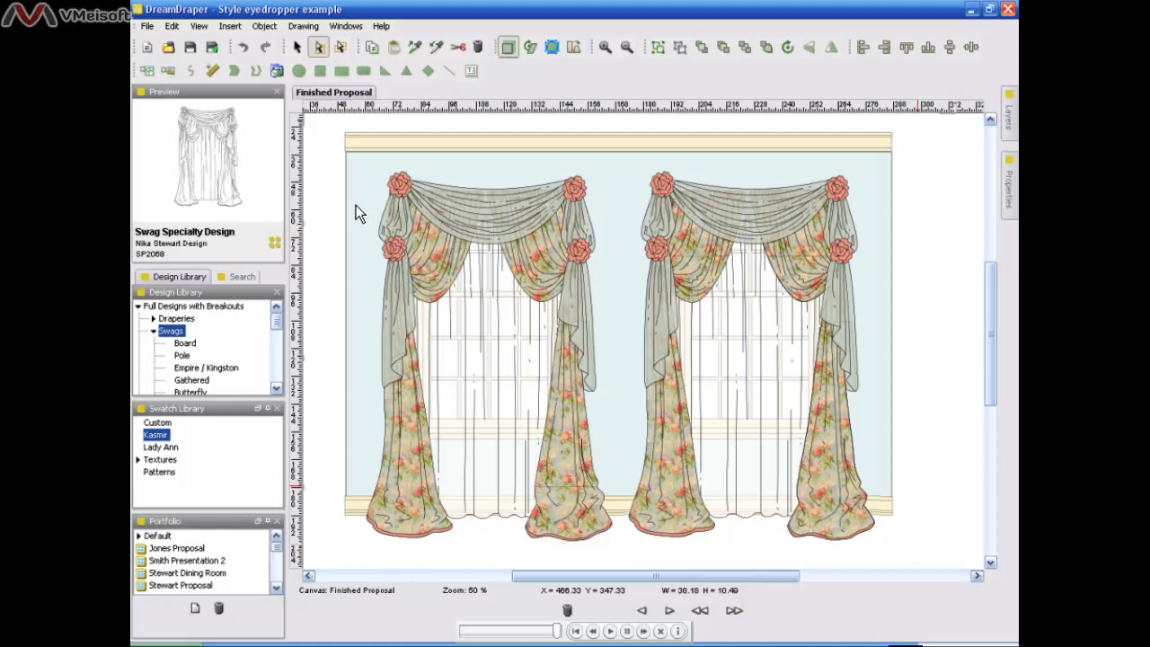
click(300, 51)
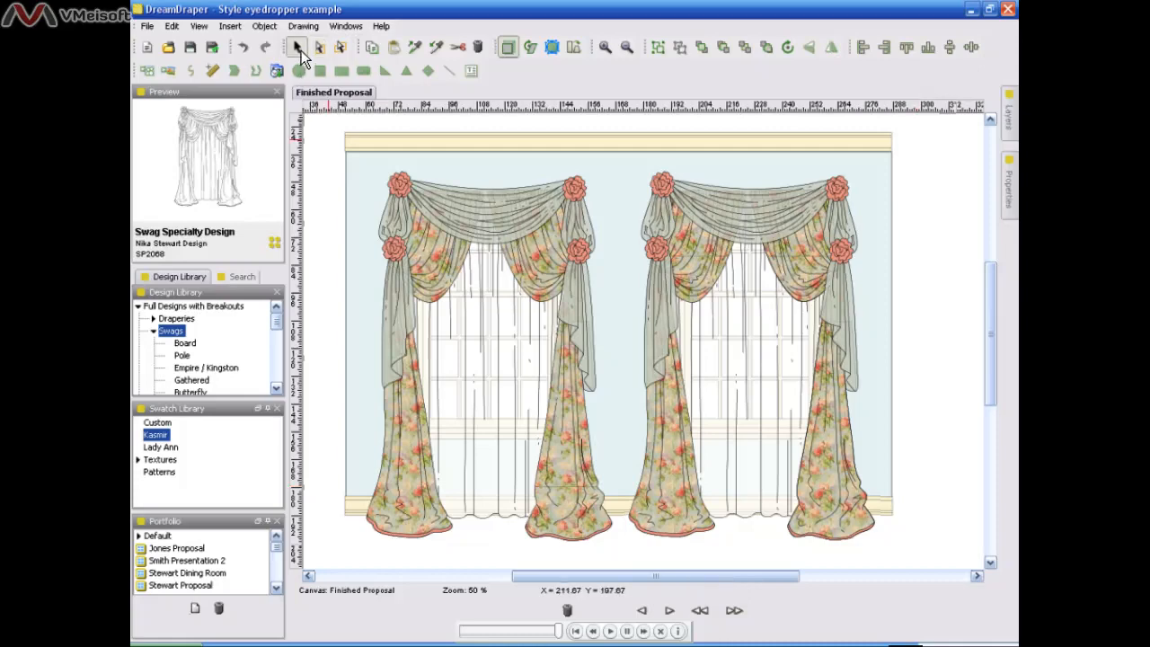